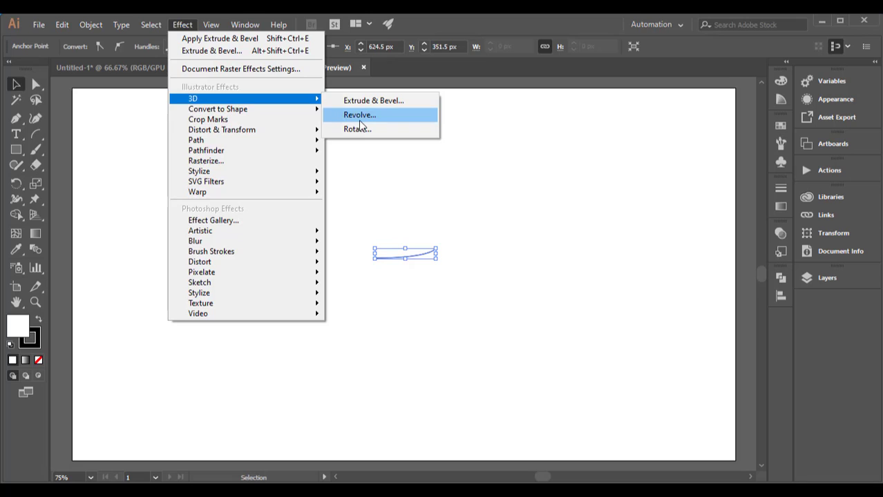
# Apply a 3D Revolve to the saucer curve with preview on, rotated -12°, -21°, 3°, and its light shifted left of centre.
pyautogui.click(359, 116)
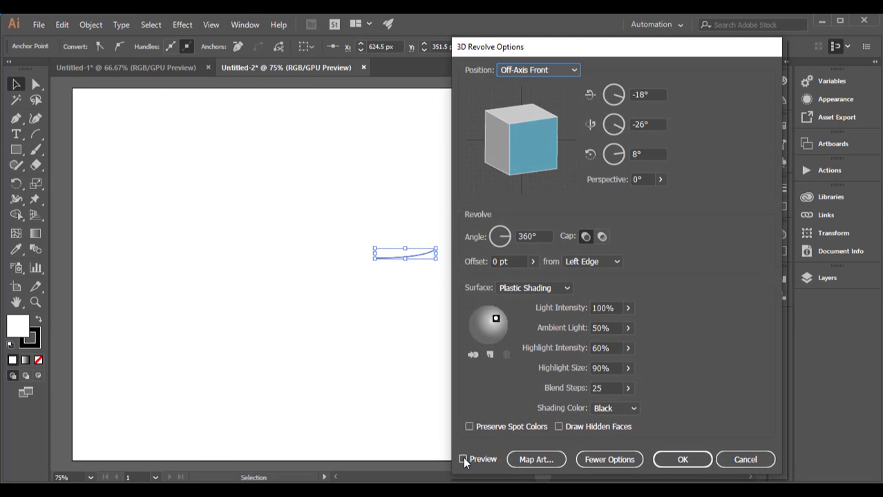
pyautogui.click(462, 459)
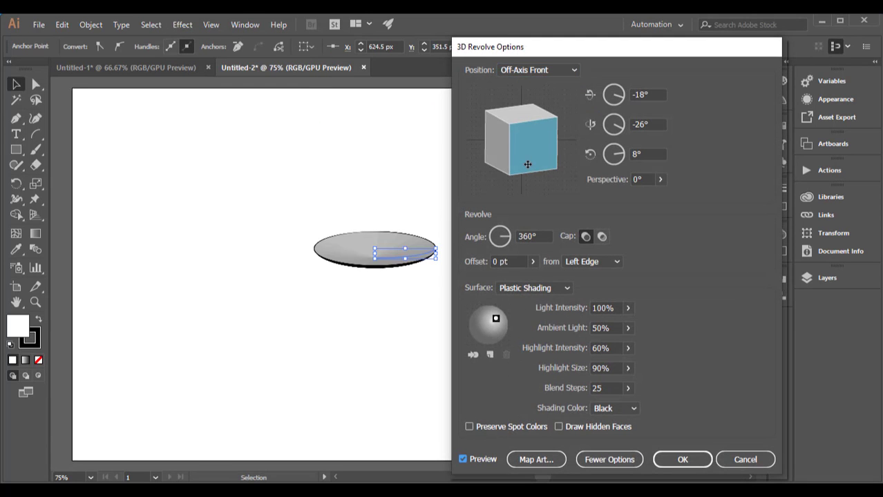
pyautogui.moveTo(526, 165); pyautogui.dragTo(524, 165)
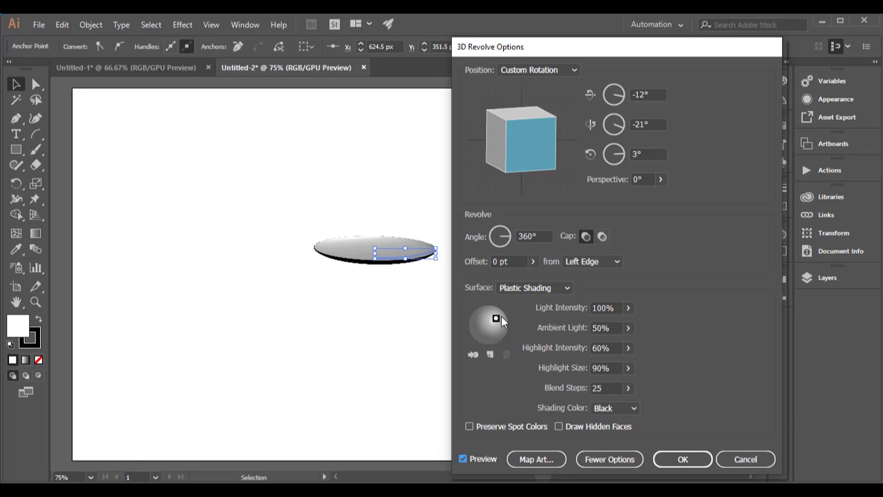
pyautogui.moveTo(495, 323); pyautogui.dragTo(506, 330)
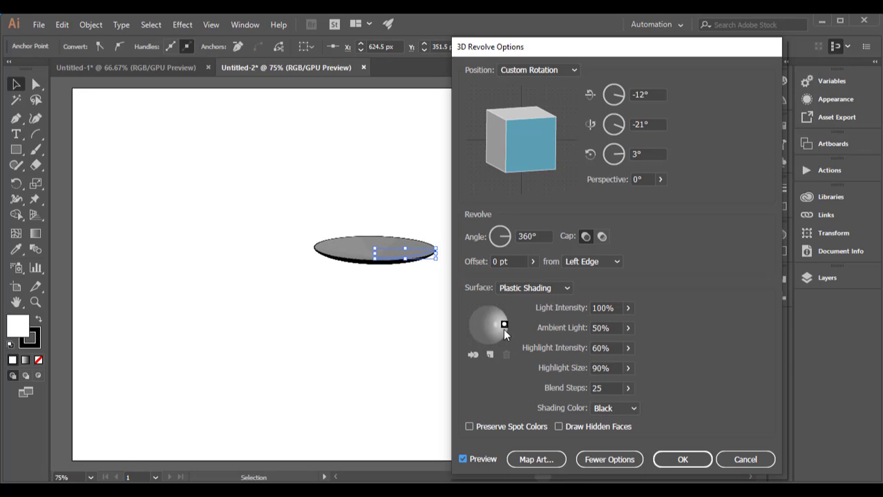
pyautogui.moveTo(506, 330); pyautogui.dragTo(480, 324)
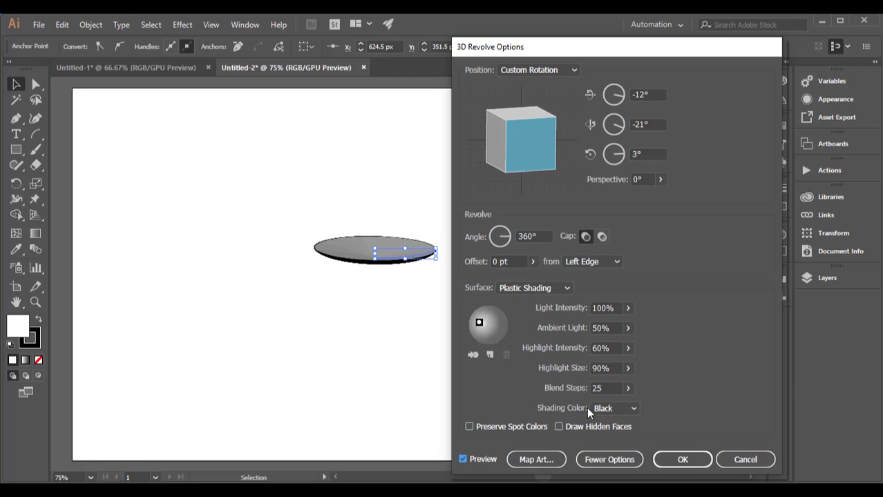
pyautogui.click(683, 456)
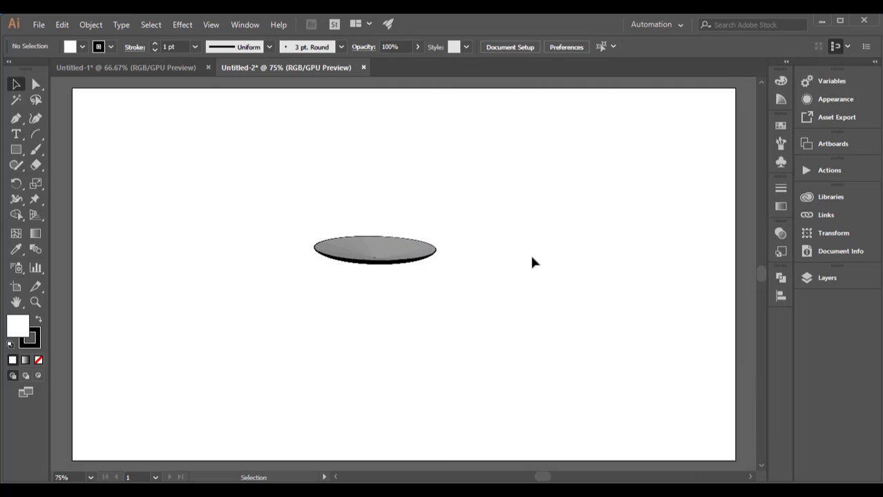
# Draw an open, outward-bulging cup side profile with the Pen tool to the upper right of the saucer.
pyautogui.click(16, 118)
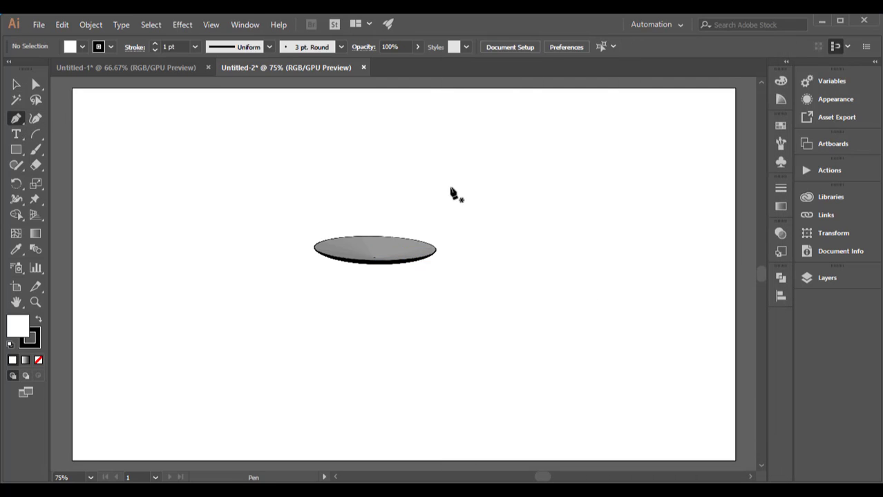
pyautogui.click(549, 168)
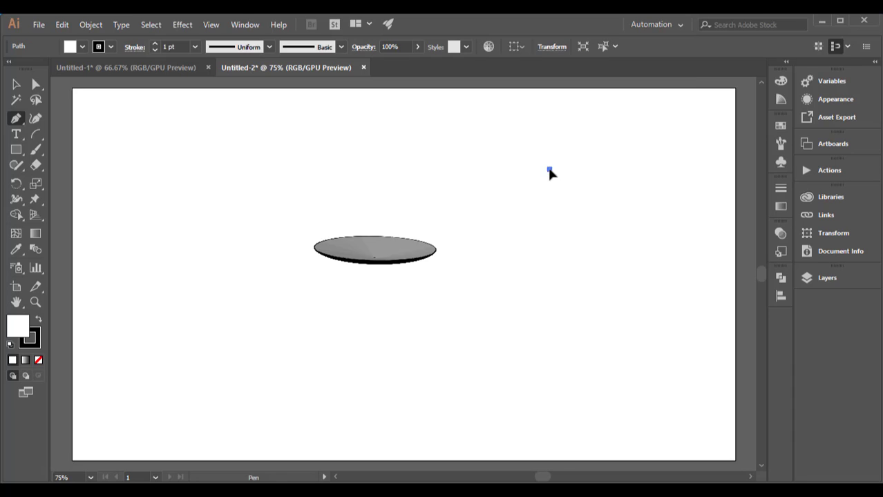
pyautogui.click(546, 237)
pyautogui.moveTo(546, 236); pyautogui.dragTo(523, 256)
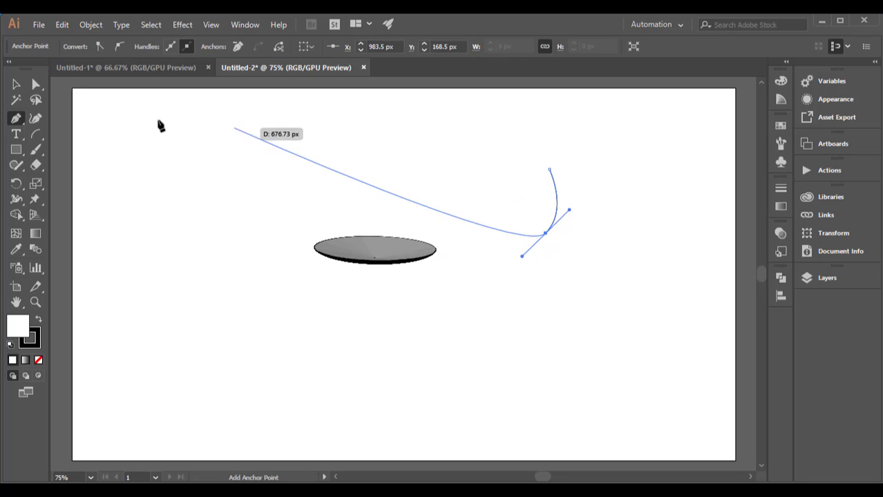
pyautogui.click(17, 85)
# Start a 3D Revolve on the cup profile with preview on and rotate it to -5°, -3°, 0°.
pyautogui.click(186, 25)
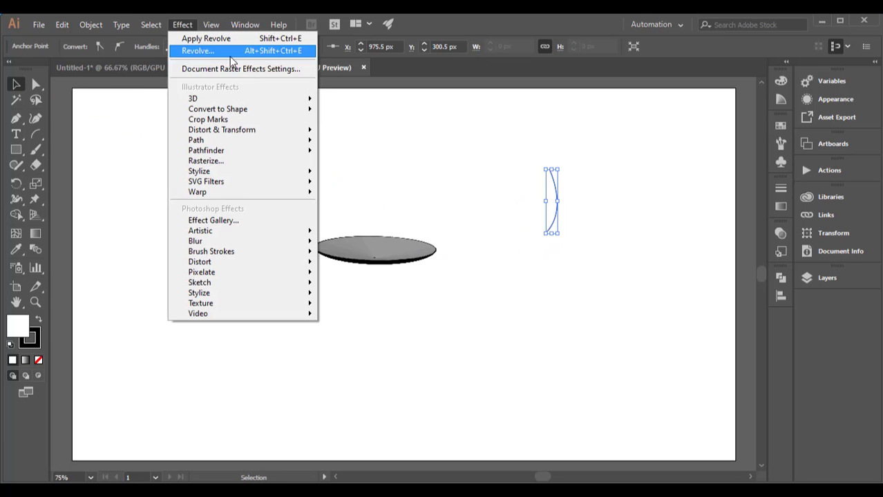
pyautogui.moveTo(256, 98)
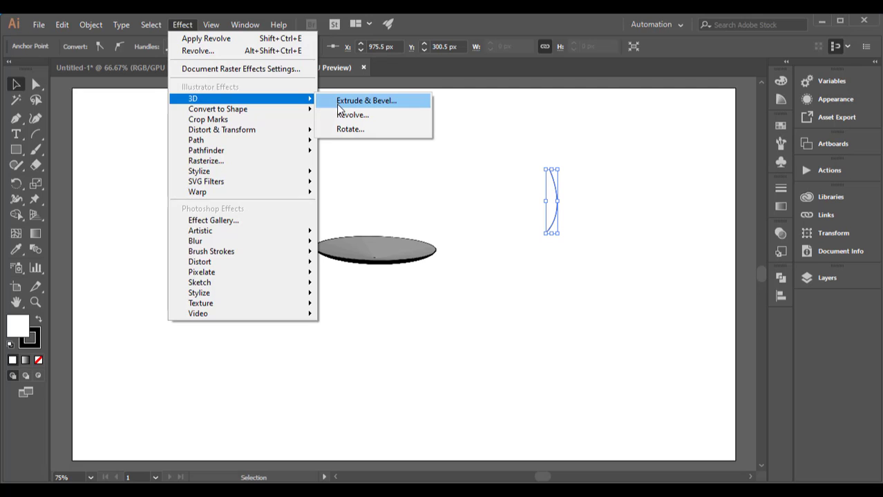
pyautogui.click(345, 115)
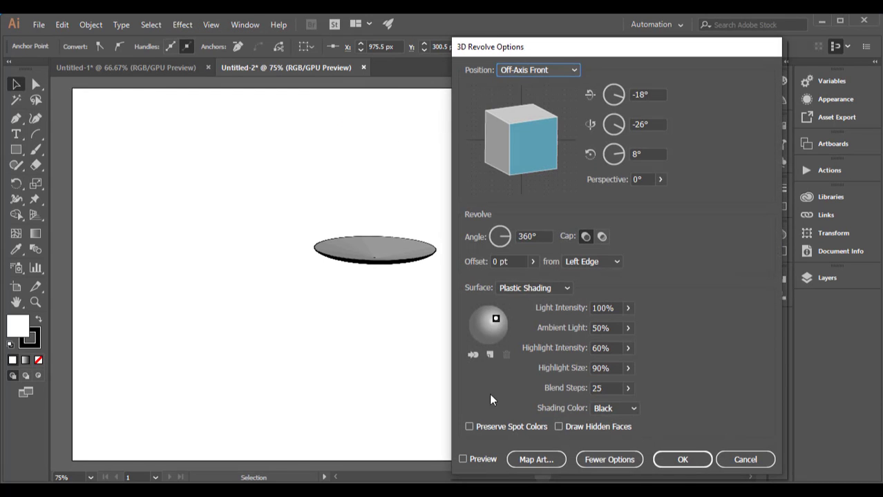
pyautogui.click(463, 460)
pyautogui.moveTo(600, 52); pyautogui.dragTo(284, 25)
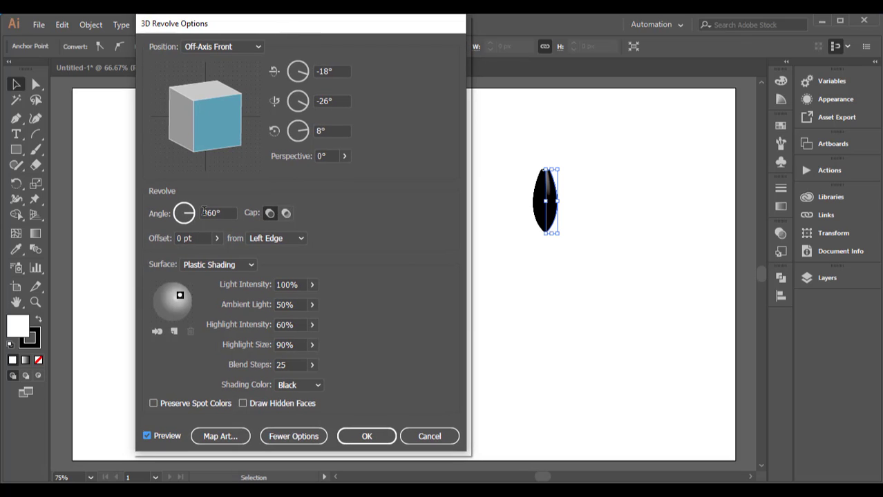
pyautogui.click(223, 133)
pyautogui.moveTo(223, 133); pyautogui.dragTo(207, 127)
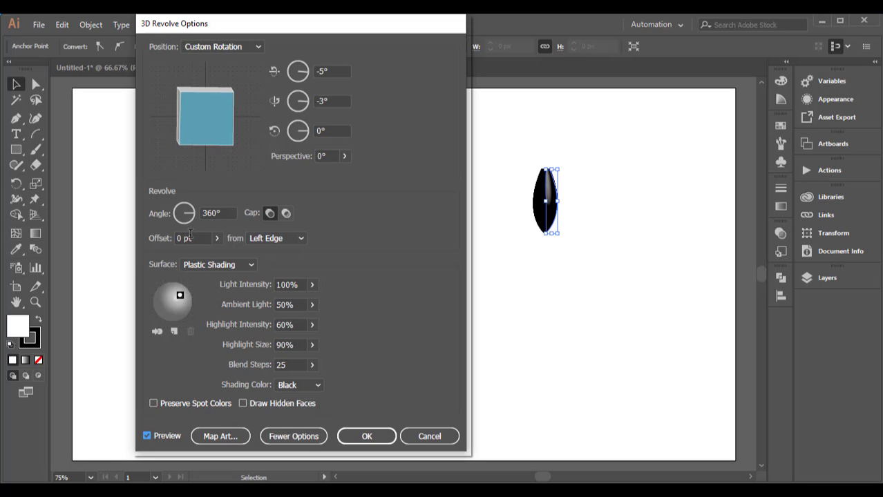
# Set the cup's revolve offset to 41 pt from the left edge, centre its light, and apply the effect.
pyautogui.scroll(4, 187, 238)
pyautogui.doubleClick(182, 239)
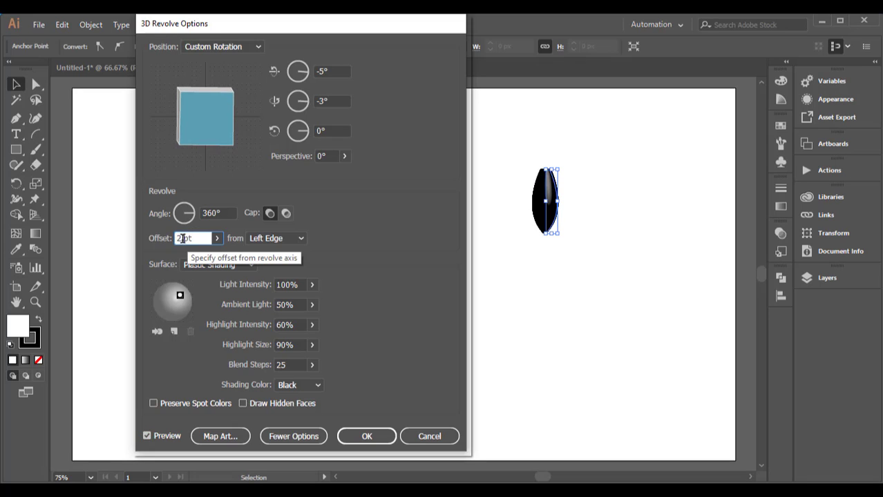
pyautogui.scroll(4, 181, 238)
pyautogui.scroll(4, 182, 238)
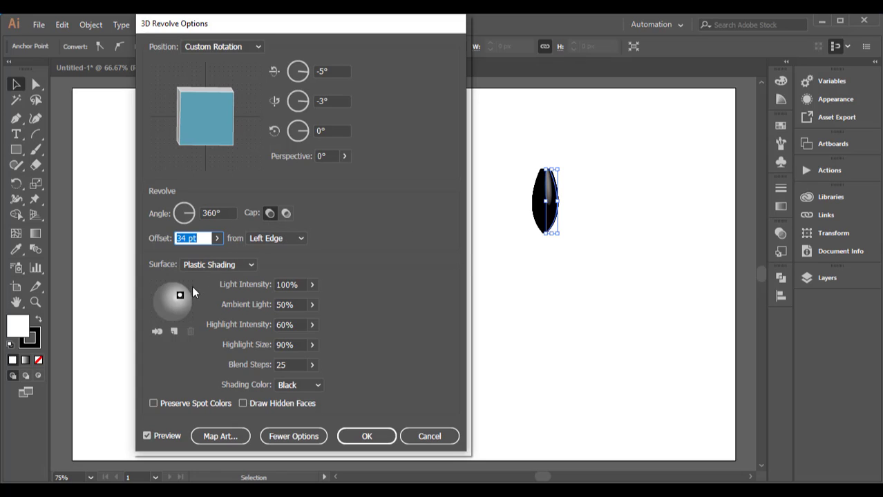
pyautogui.moveTo(180, 297); pyautogui.dragTo(177, 305)
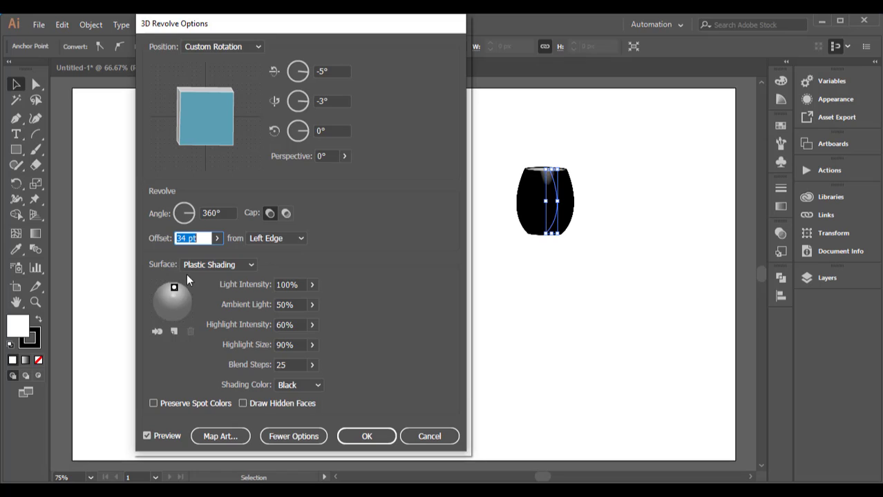
pyautogui.scroll(2, 186, 238)
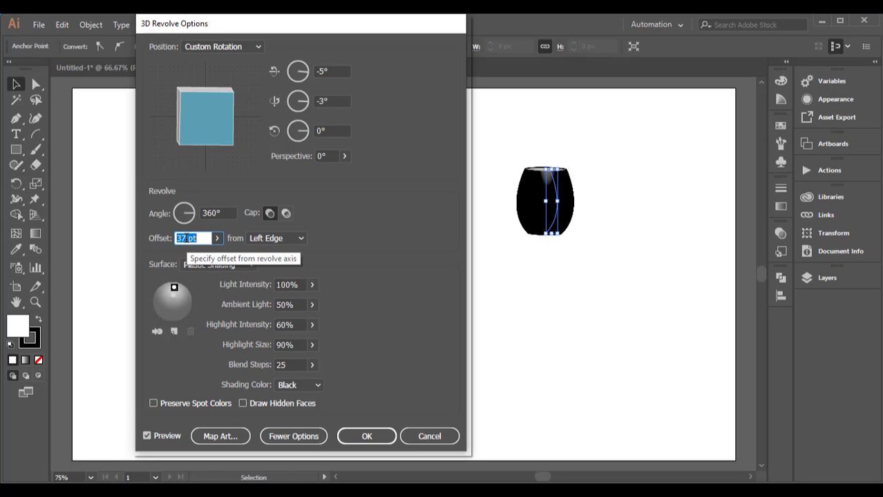
pyautogui.scroll(1, 187, 239)
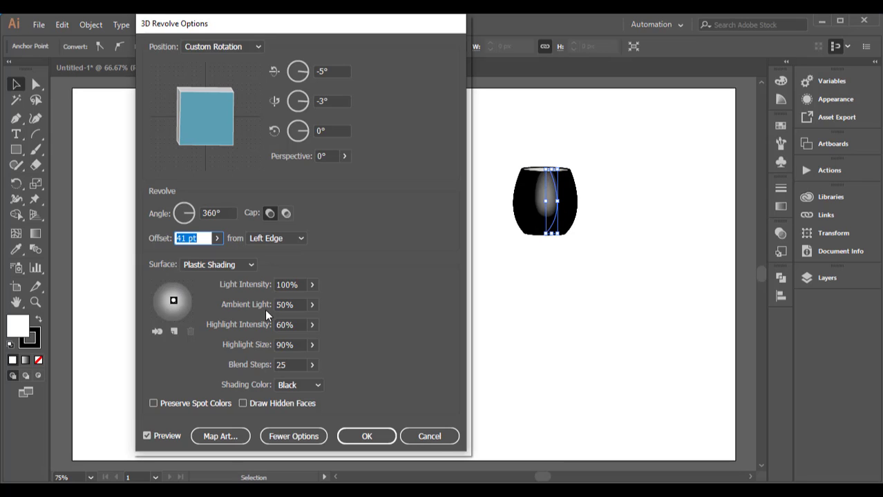
pyautogui.click(369, 435)
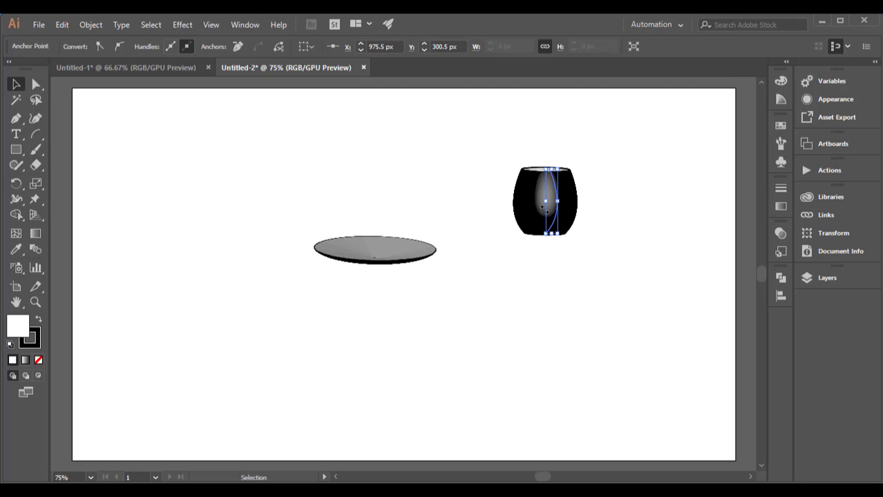
# Move the cup so it stands centred on the saucer.
pyautogui.moveTo(553, 206); pyautogui.dragTo(374, 231)
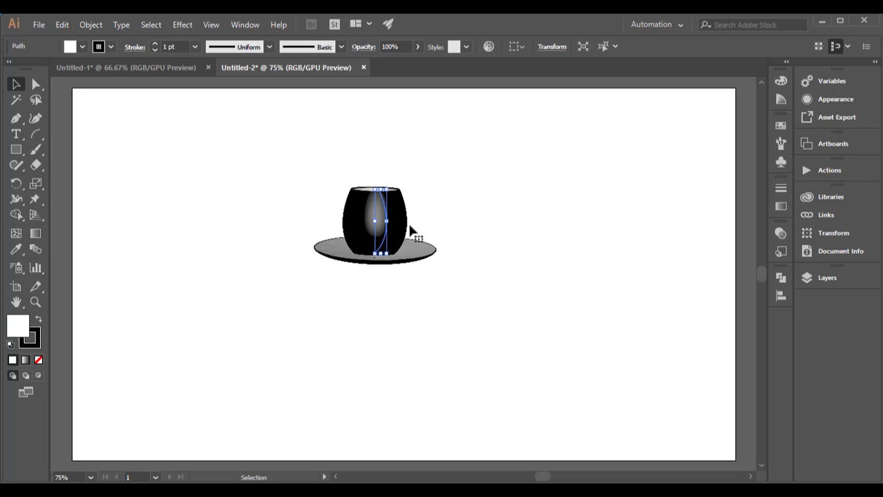
# Draw a curved handle path about 74 px tall with the Pen tool, bulging rightward, in the empty area right of the cup.
pyautogui.click(16, 119)
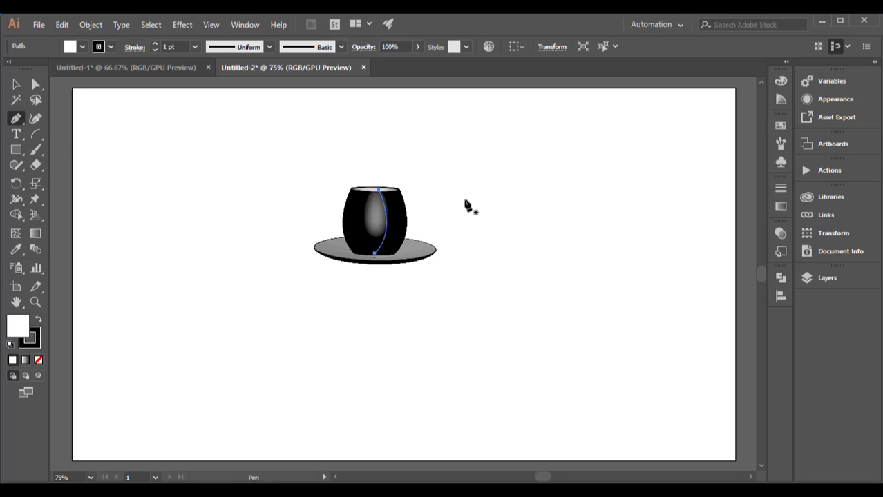
pyautogui.click(538, 171)
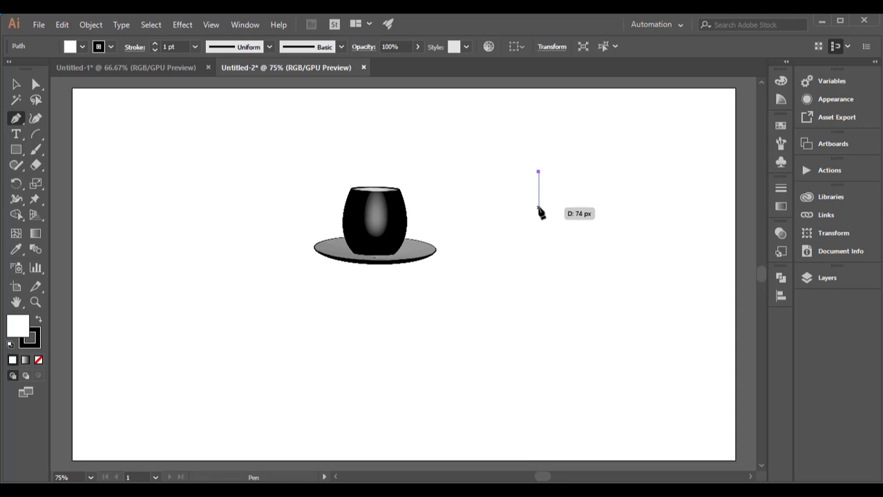
pyautogui.moveTo(538, 206); pyautogui.dragTo(492, 221)
pyautogui.click(17, 85)
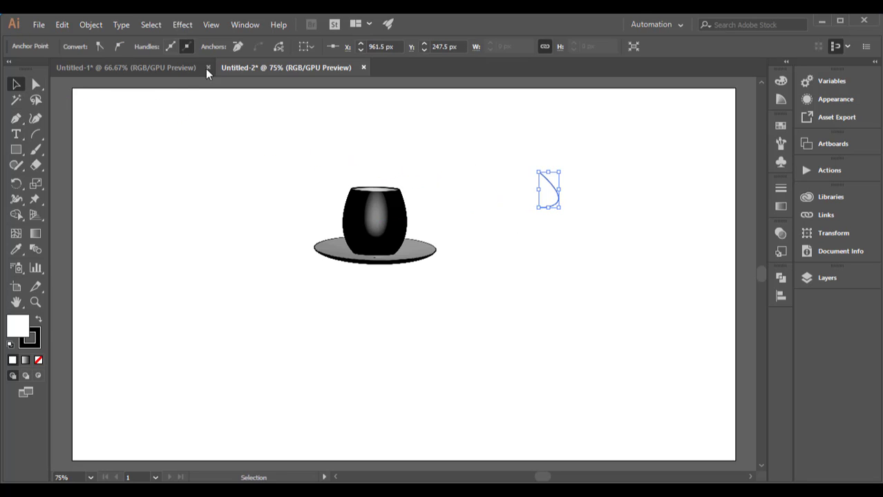
# Start a 3D Extrude & Bevel effect on the handle path with preview on.
pyautogui.click(182, 27)
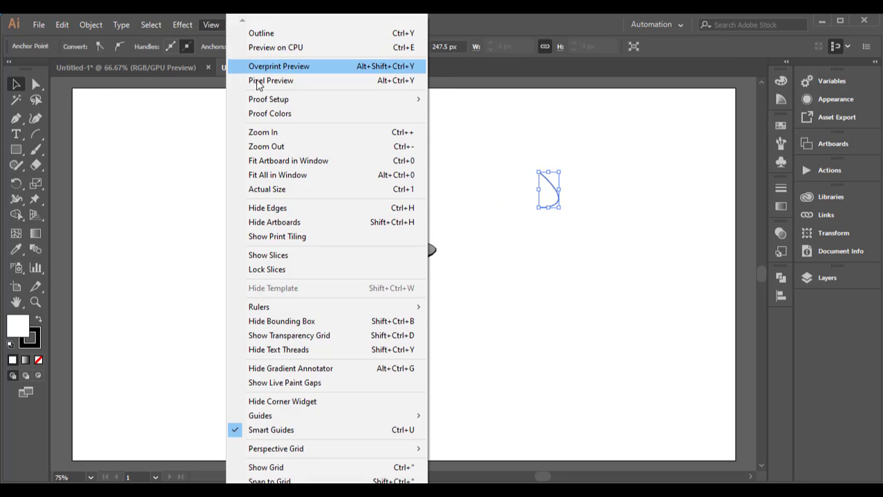
pyautogui.moveTo(178, 31)
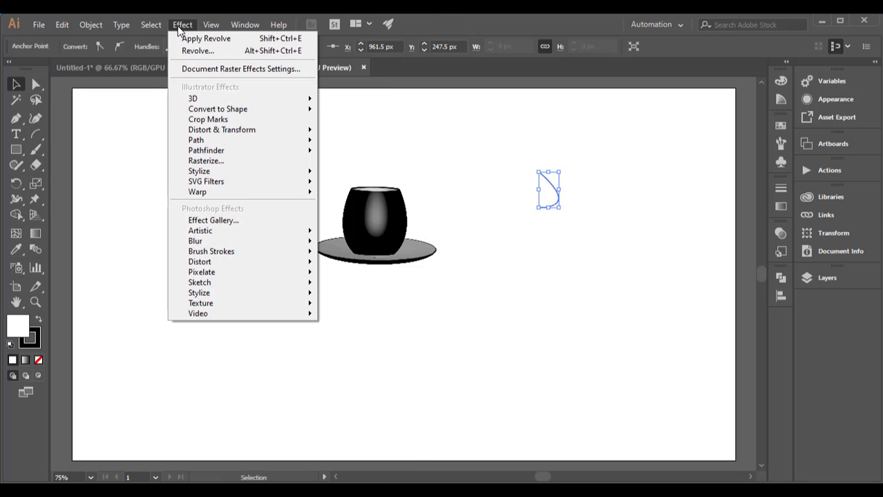
pyautogui.click(181, 26)
pyautogui.click(182, 25)
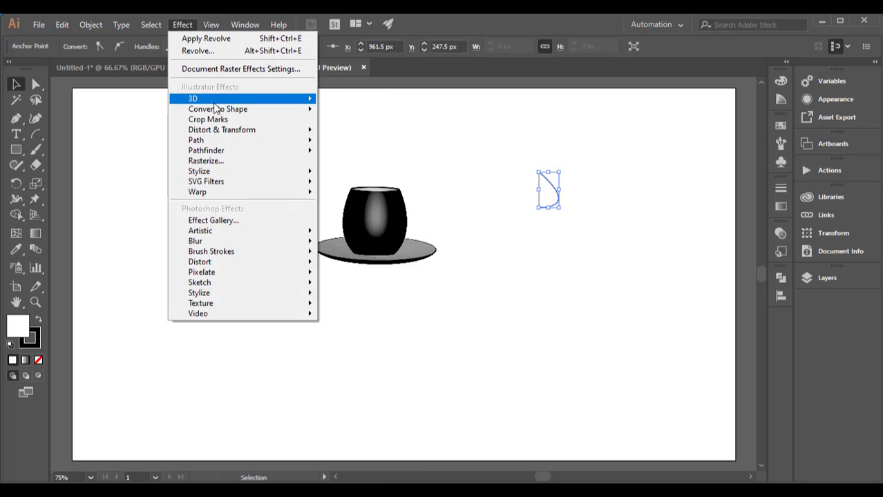
pyautogui.moveTo(282, 103)
pyautogui.click(337, 102)
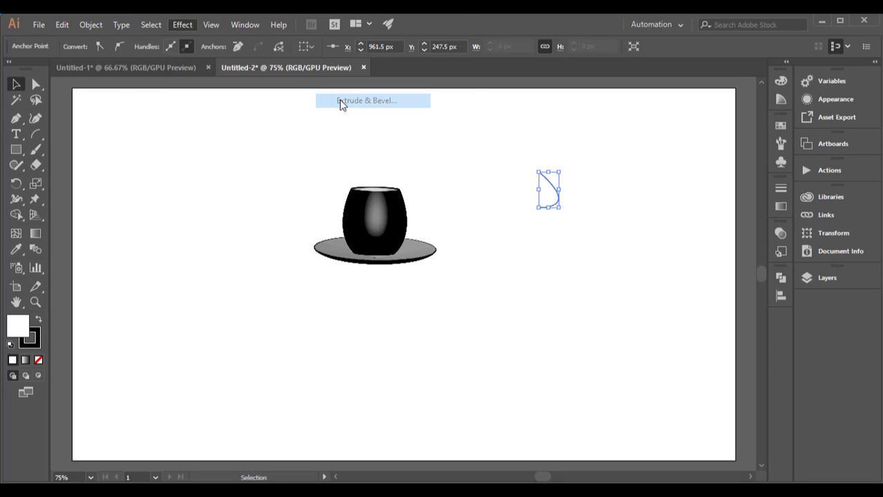
pyautogui.click(148, 424)
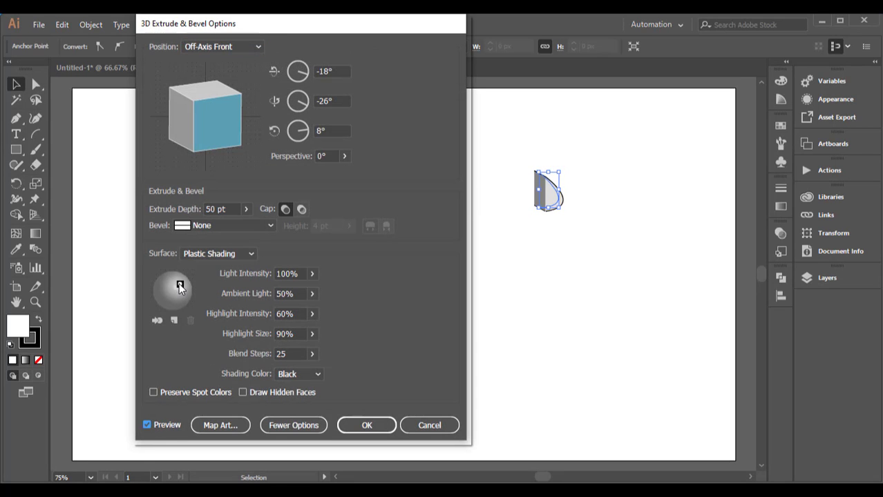
# Set the handle's extrude depth to 62 pt, with its light near the centre and rotation at -11°, -11°, 0°.
pyautogui.moveTo(178, 289); pyautogui.dragTo(175, 293)
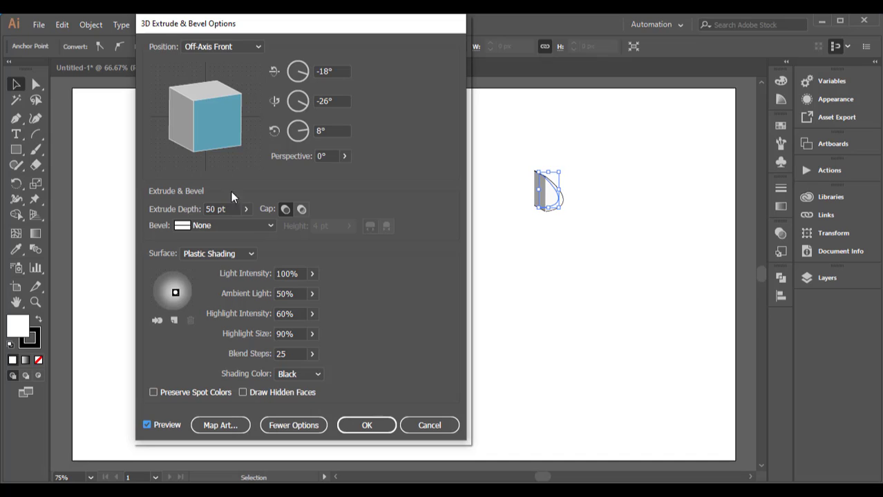
pyautogui.moveTo(228, 138); pyautogui.dragTo(219, 136)
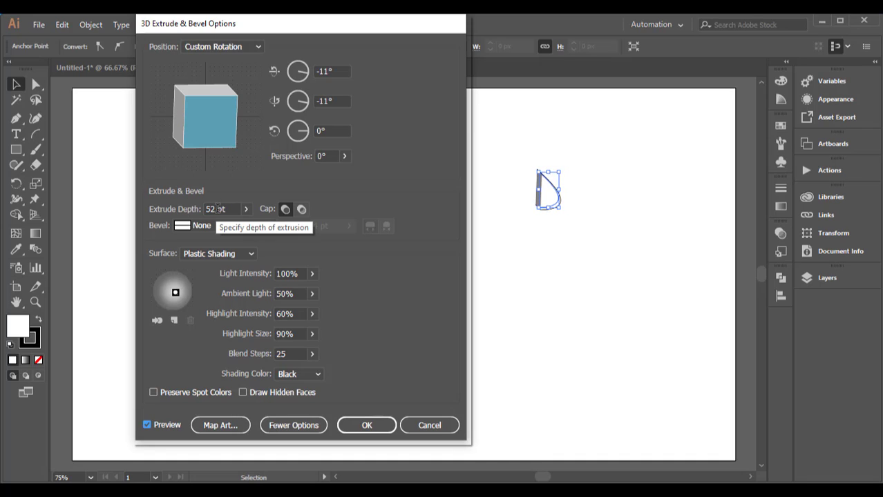
pyautogui.scroll(8, 218, 209)
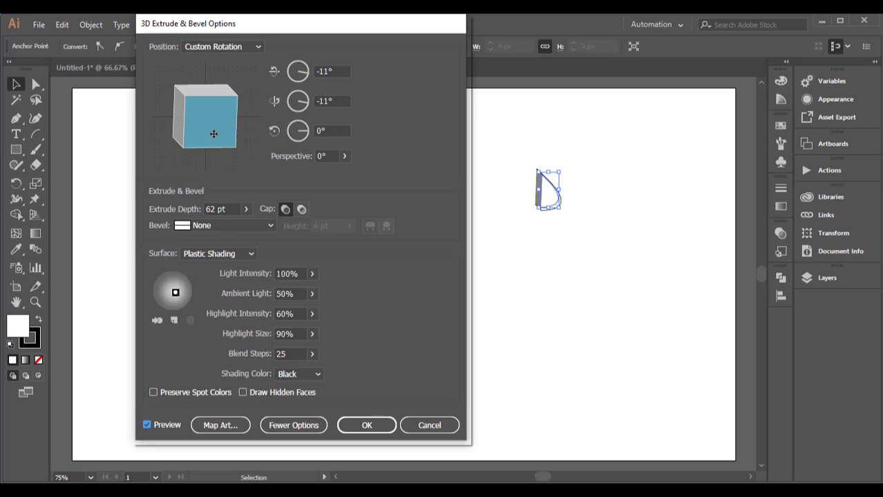
# Rotate the handle's extrusion to 3°, -2°, 0°, shift its light slightly right of centre, and apply the effect.
pyautogui.moveTo(212, 132); pyautogui.dragTo(224, 129)
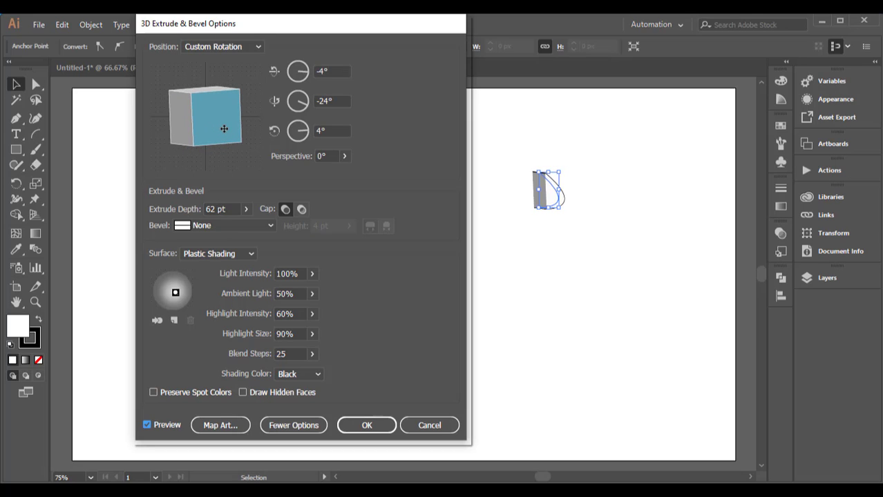
pyautogui.moveTo(176, 295)
pyautogui.mouseDown()
pyautogui.moveTo(165, 275)
pyautogui.moveTo(177, 294)
pyautogui.moveTo(187, 293)
pyautogui.moveTo(180, 291)
pyautogui.mouseUp()
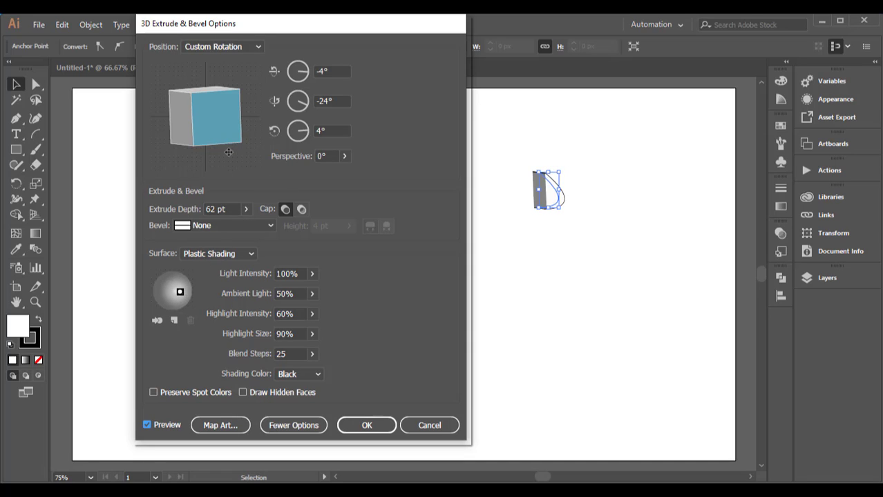
pyautogui.moveTo(228, 152); pyautogui.dragTo(225, 113)
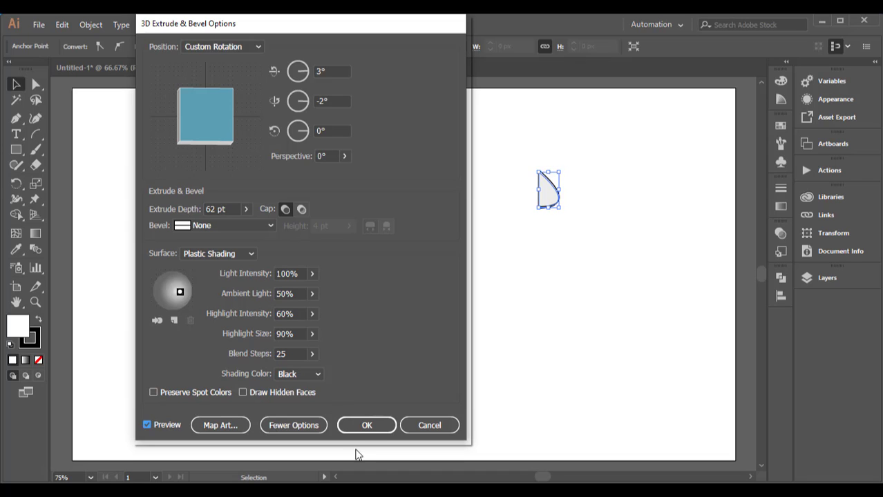
pyautogui.click(366, 425)
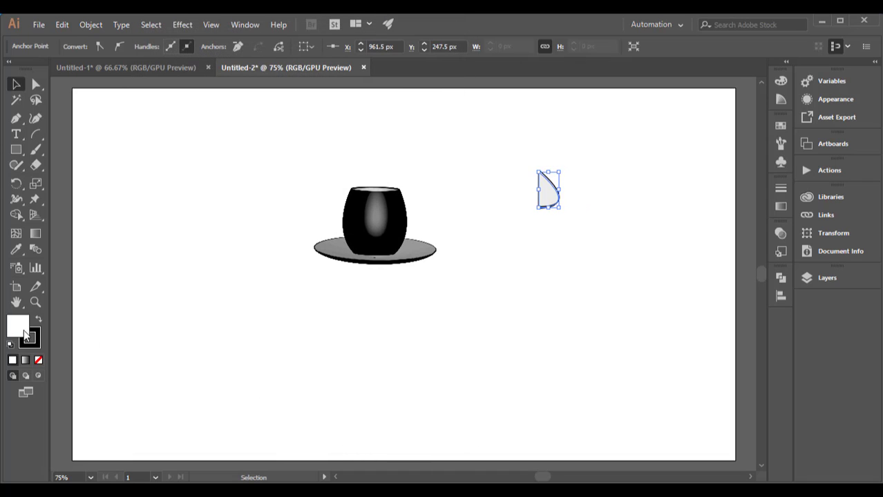
# Place the handle without fill against the cup's right side and send it to the back.
pyautogui.moveTo(574, 213); pyautogui.dragTo(423, 233)
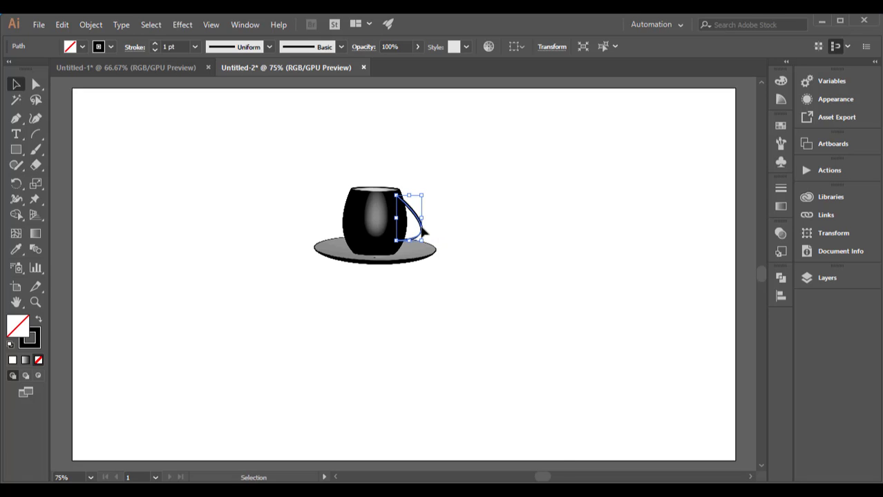
pyautogui.rightClick(428, 230)
pyautogui.moveTo(496, 422)
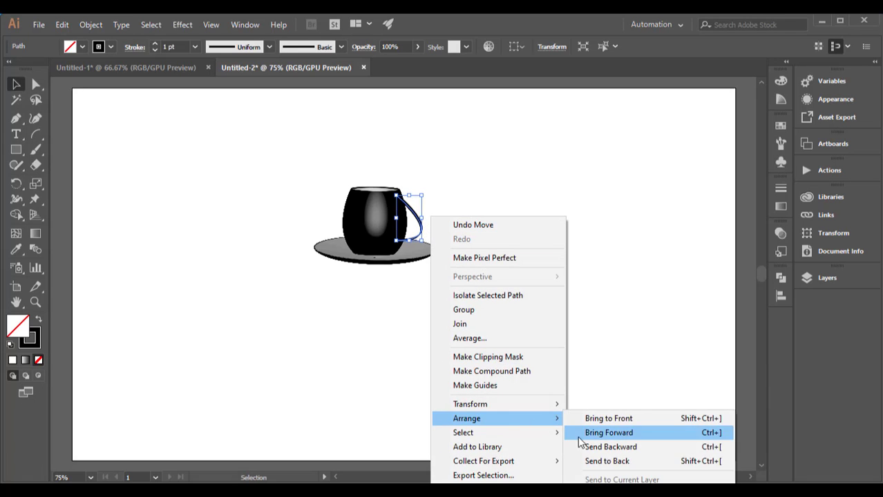
pyautogui.click(592, 462)
pyautogui.click(567, 304)
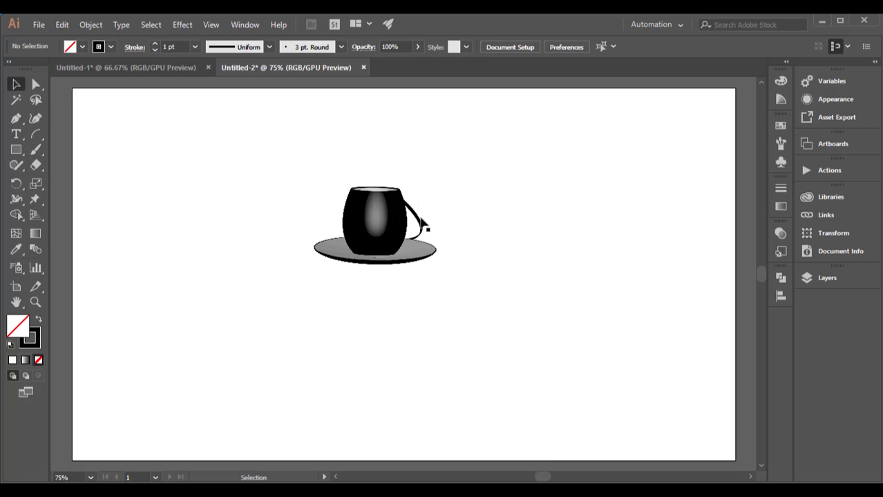
pyautogui.click(423, 226)
pyautogui.click(482, 219)
# Set the cup's stroke colour to 5C50F9.
pyautogui.click(379, 220)
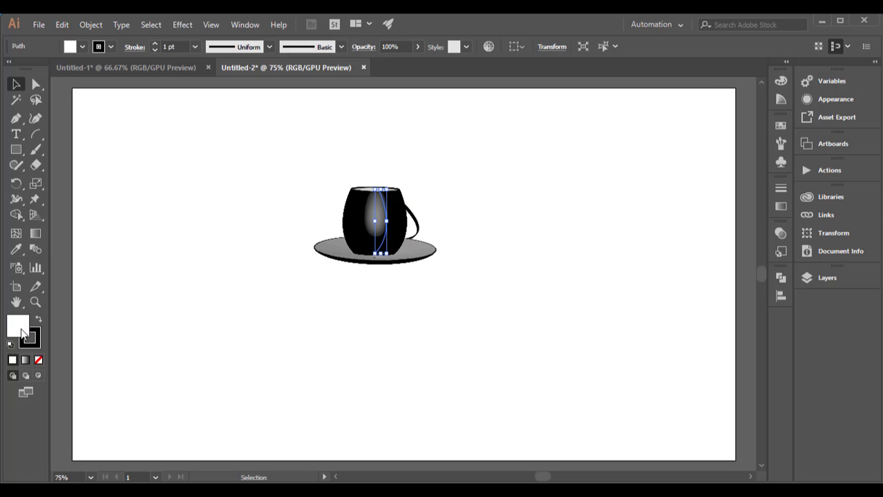
pyautogui.doubleClick(38, 346)
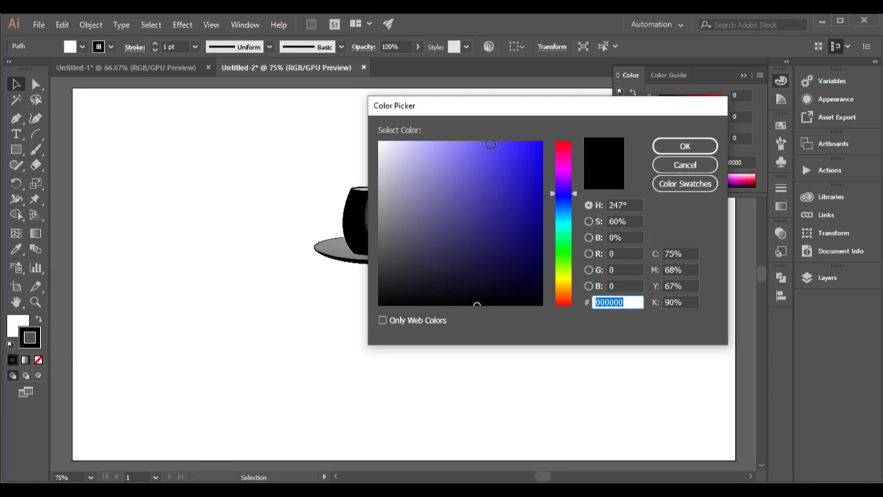
pyautogui.write('5C50F9')
pyautogui.click(659, 147)
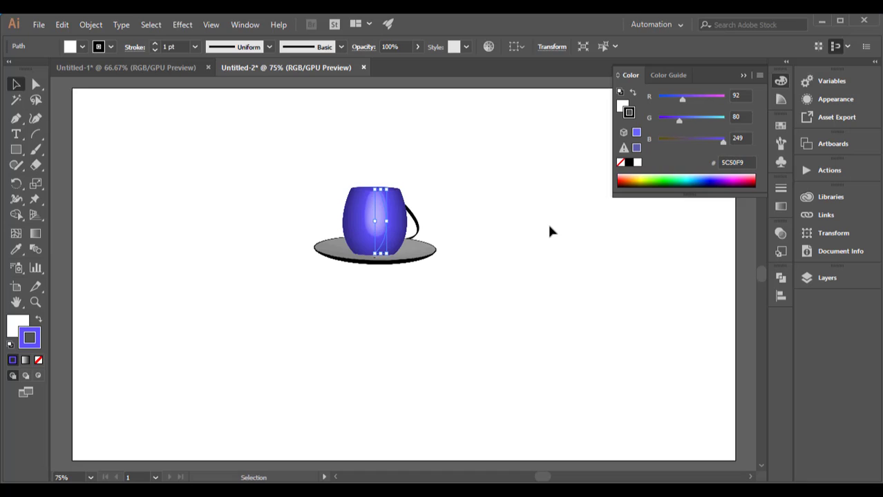
# Set the saucer's stroke colour to the lighter purple-blue 786EF4.
pyautogui.click(431, 252)
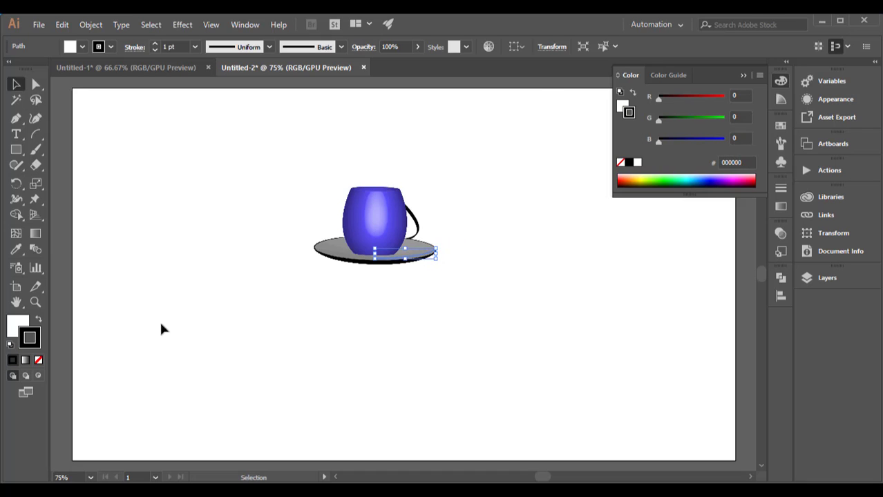
pyautogui.doubleClick(29, 337)
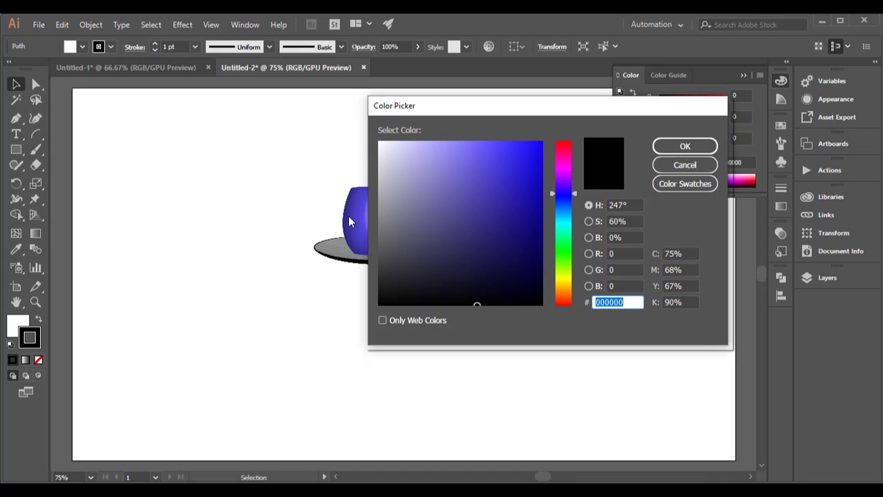
pyautogui.moveTo(465, 175)
pyautogui.mouseDown()
pyautogui.moveTo(481, 150)
pyautogui.moveTo(468, 148)
pyautogui.mouseUp()
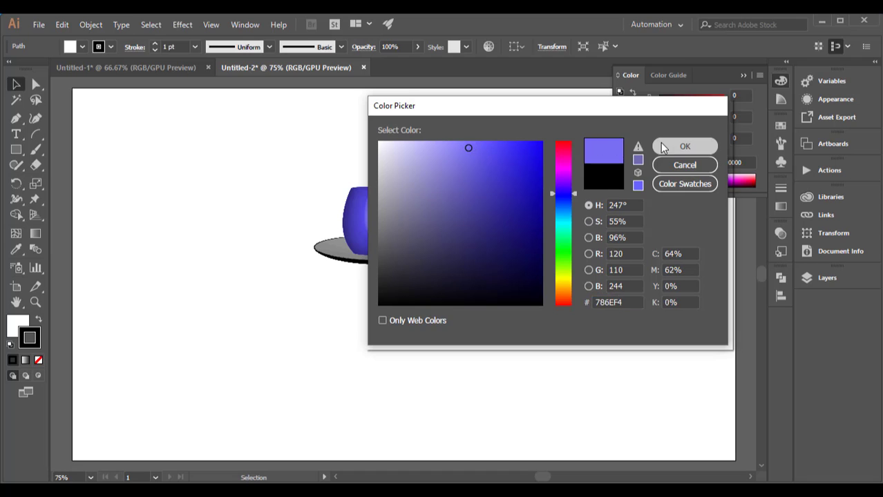
pyautogui.click(684, 146)
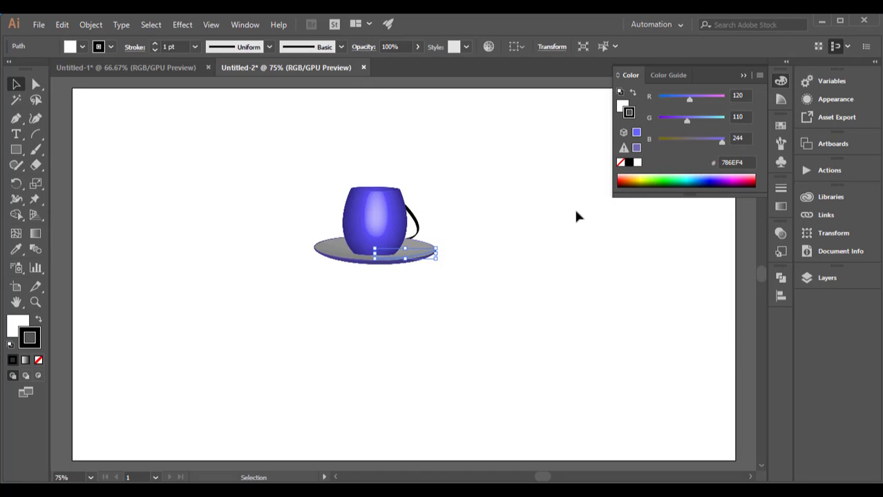
pyautogui.click(399, 296)
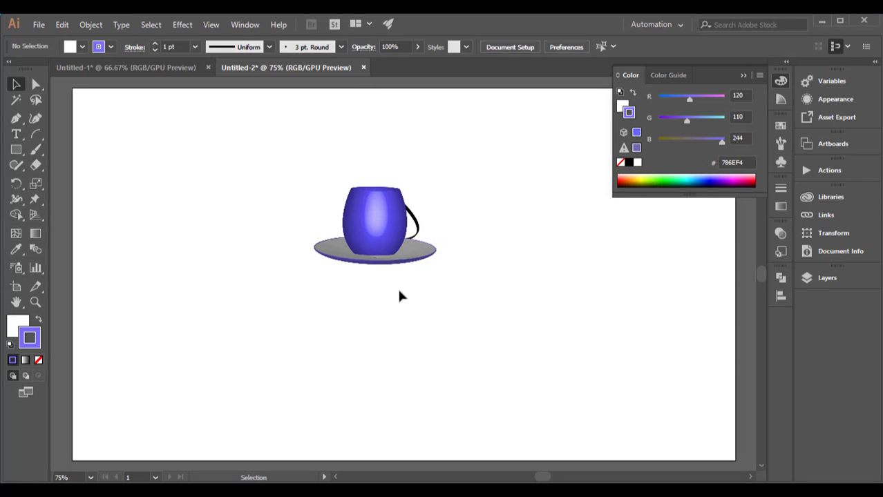
# Match the saucer's stroke colour to the cup's blue with the Eyedropper tool, then deselect it.
pyautogui.click(21, 322)
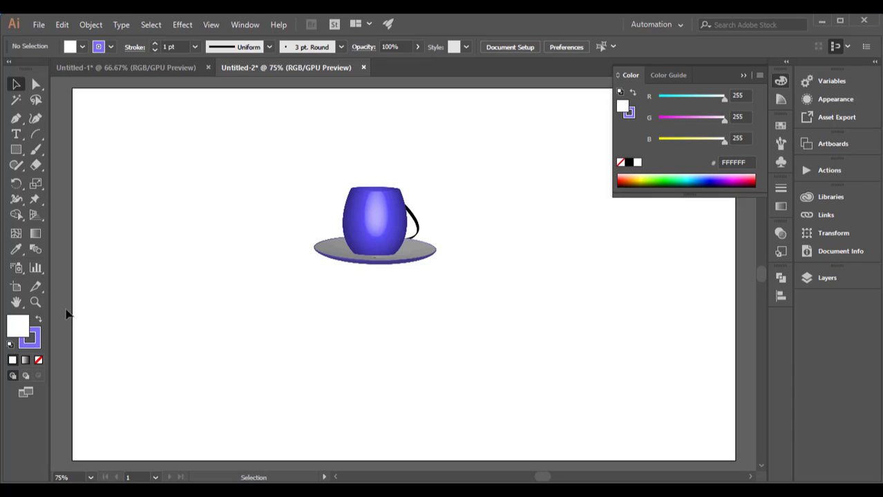
pyautogui.click(17, 250)
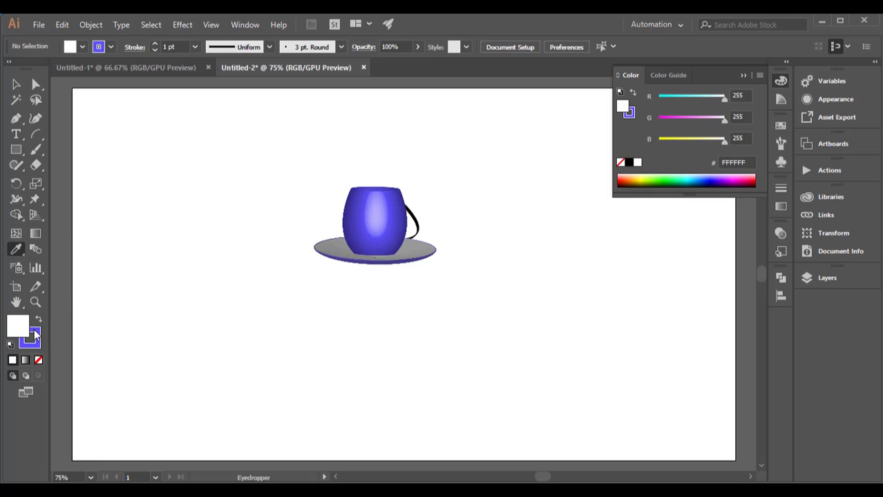
pyautogui.keyDown('ctrl'); pyautogui.click(338, 258); pyautogui.keyUp('ctrl')
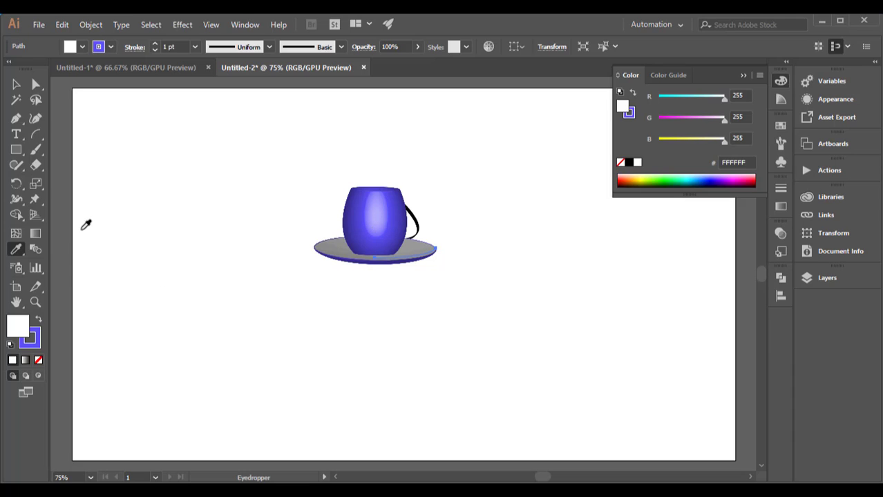
pyautogui.click(16, 84)
pyautogui.click(406, 274)
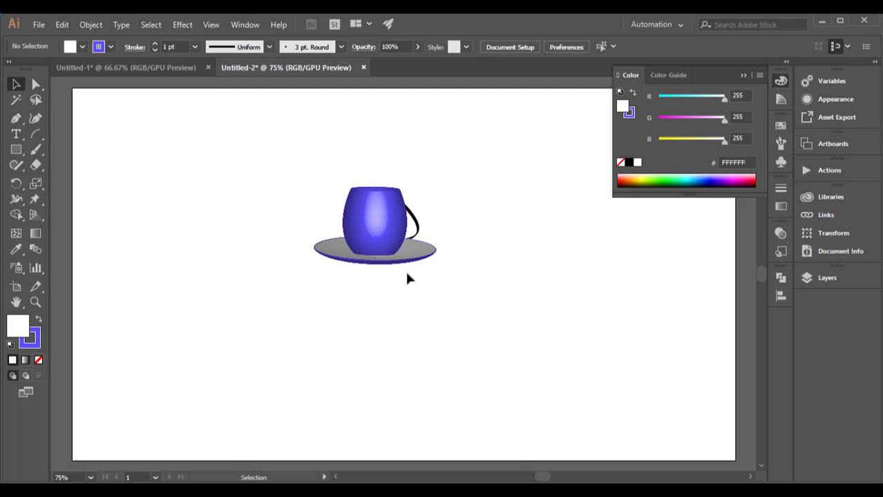
# Copy the cup's blue stroke onto the handle with the Eyedropper tool and remove the handle's fill.
pyautogui.click(420, 231)
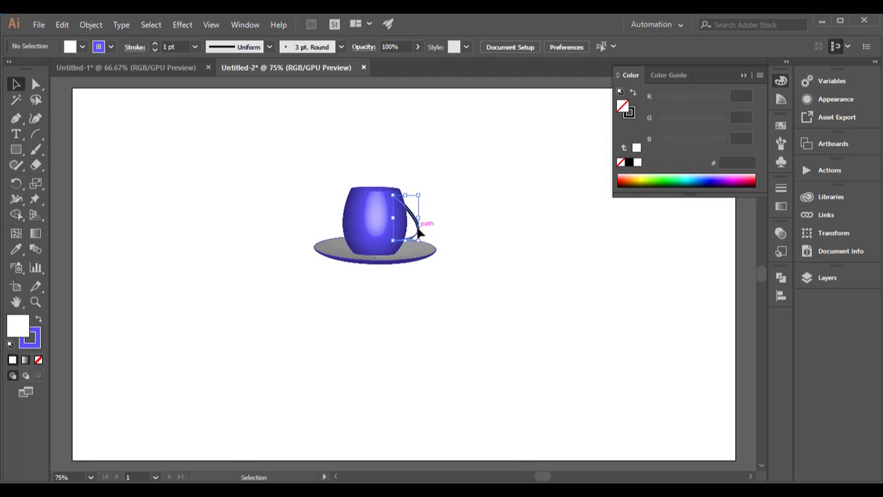
pyautogui.click(16, 251)
pyautogui.click(357, 218)
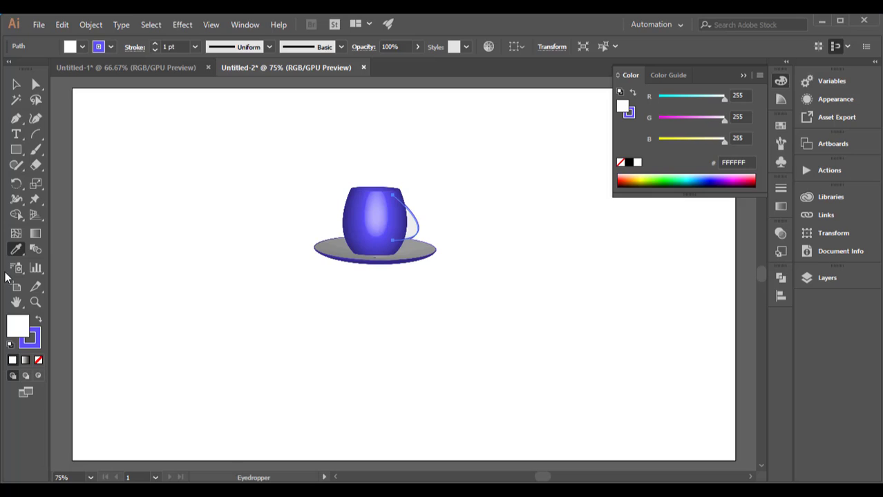
pyautogui.click(38, 359)
pyautogui.click(23, 86)
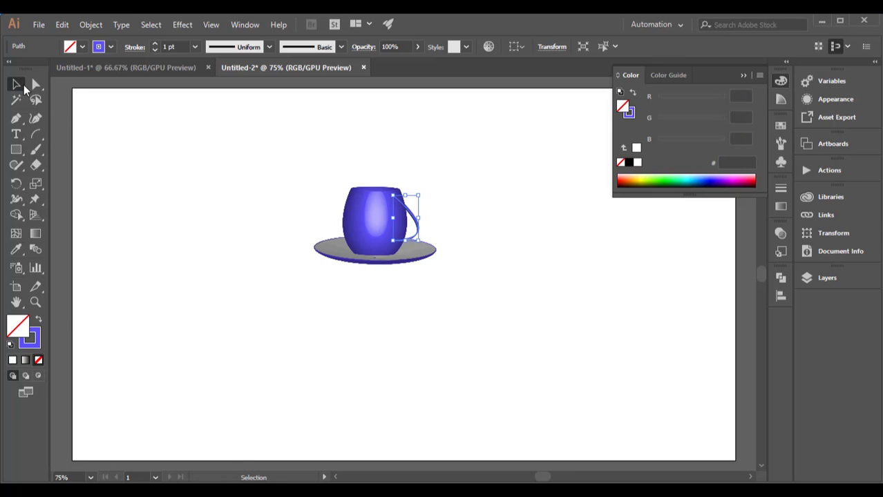
pyautogui.click(143, 126)
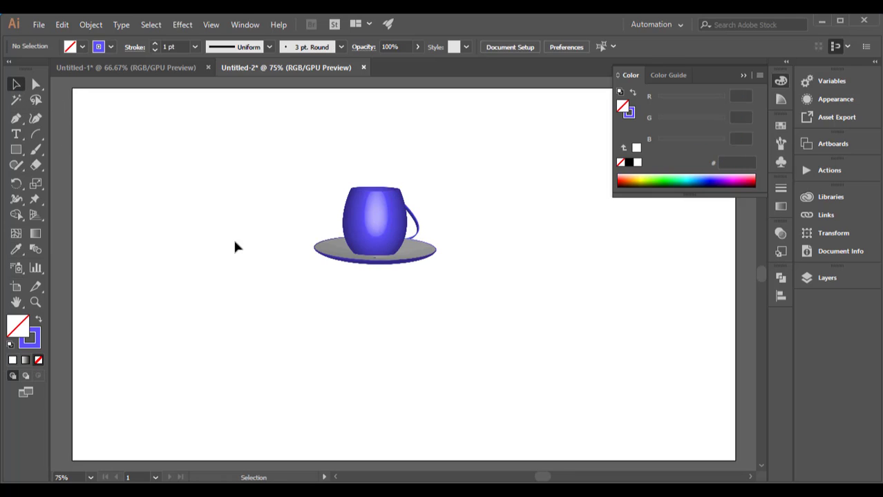
# Remove the saucer's white fill, deselect it, and collapse the colour settings.
pyautogui.click(360, 264)
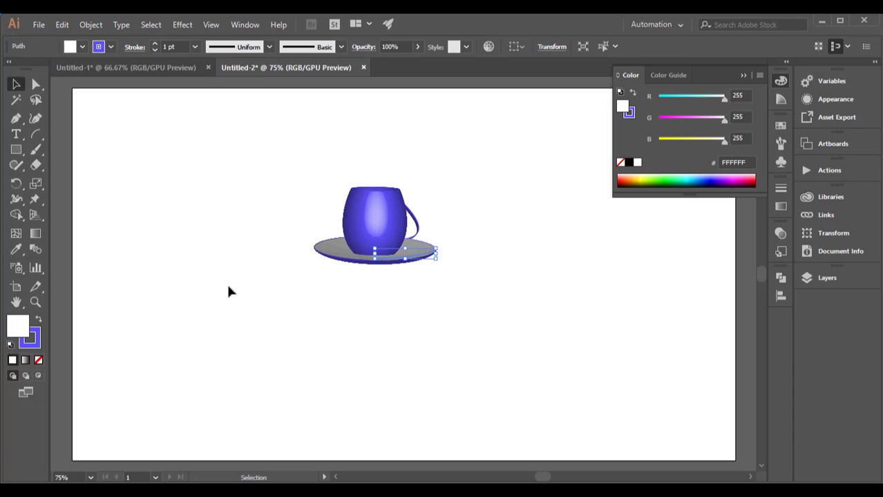
pyautogui.click(38, 360)
pyautogui.click(224, 236)
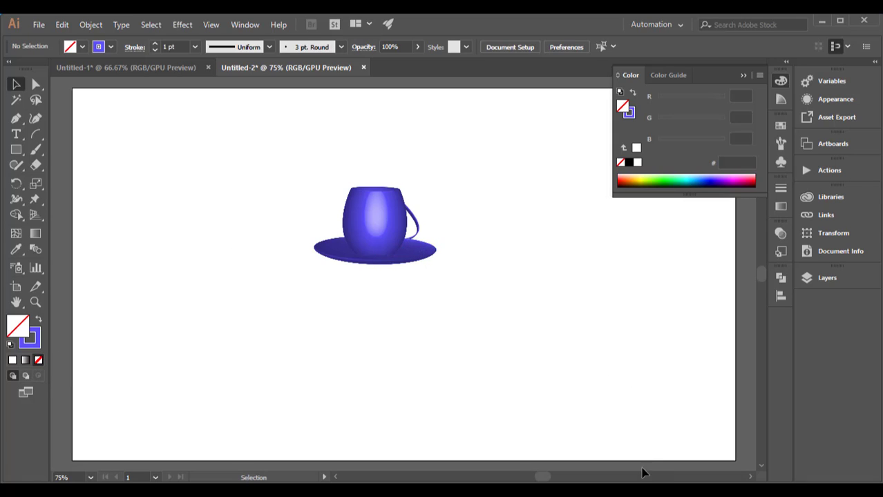
pyautogui.click(747, 75)
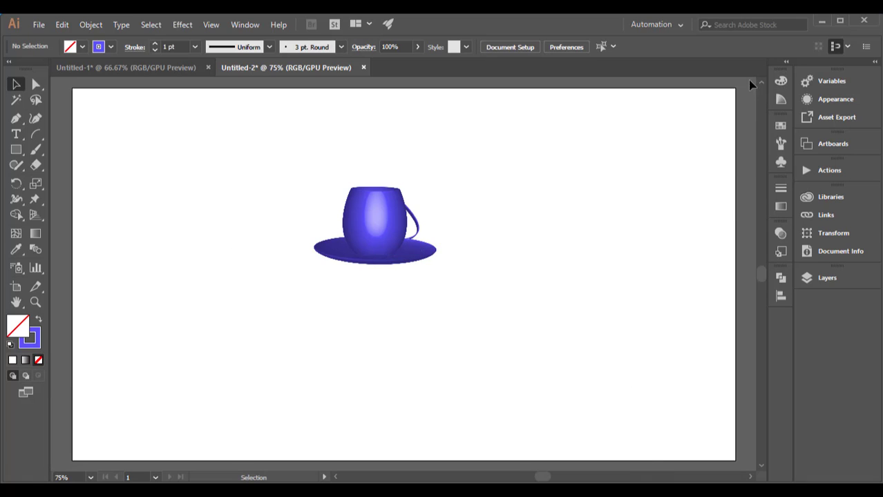